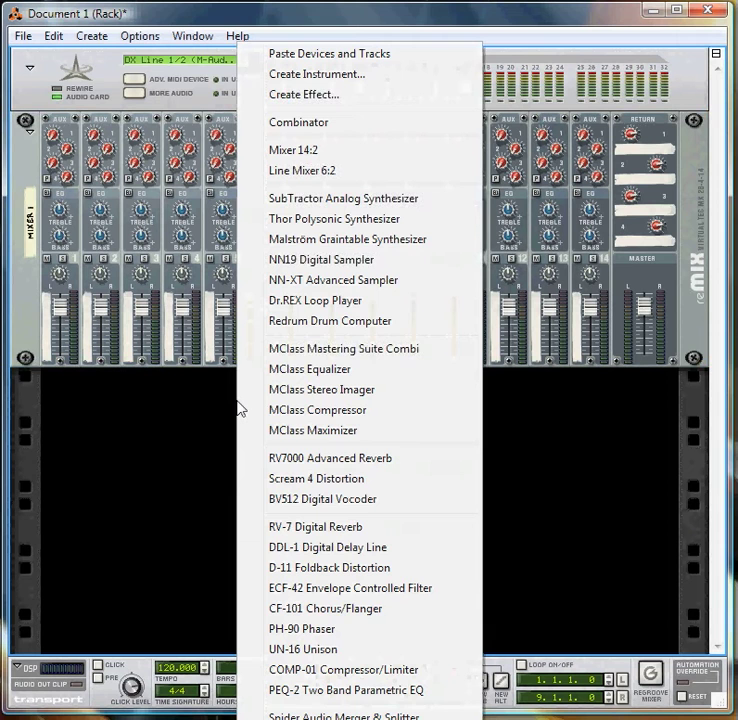
Add a BV512 Digital Vocoder below the mixer and disconnect its automatic cables to the mixer's master out and the hardware audio outputs
{"action": "left_click", "coordinate": [313, 499]}
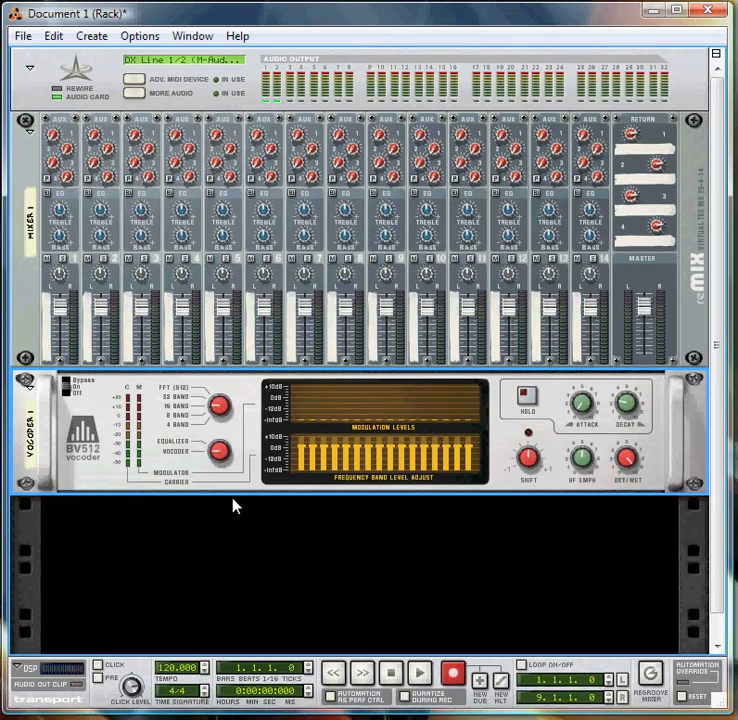
{"action": "key", "text": "Tab"}
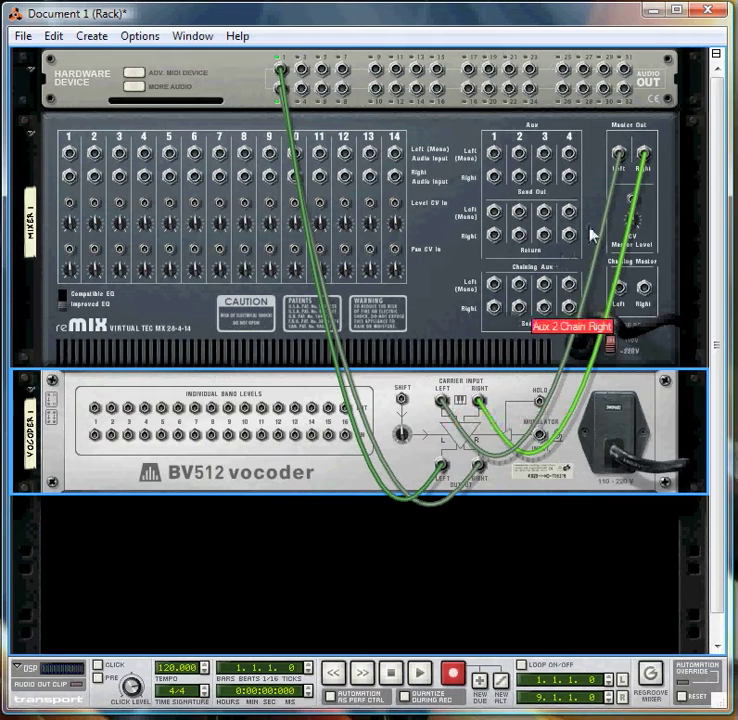
{"action": "left_click", "coordinate": [624, 157]}
{"action": "left_click_drag", "start_coordinate": [622, 152], "coordinate": [605, 136]}
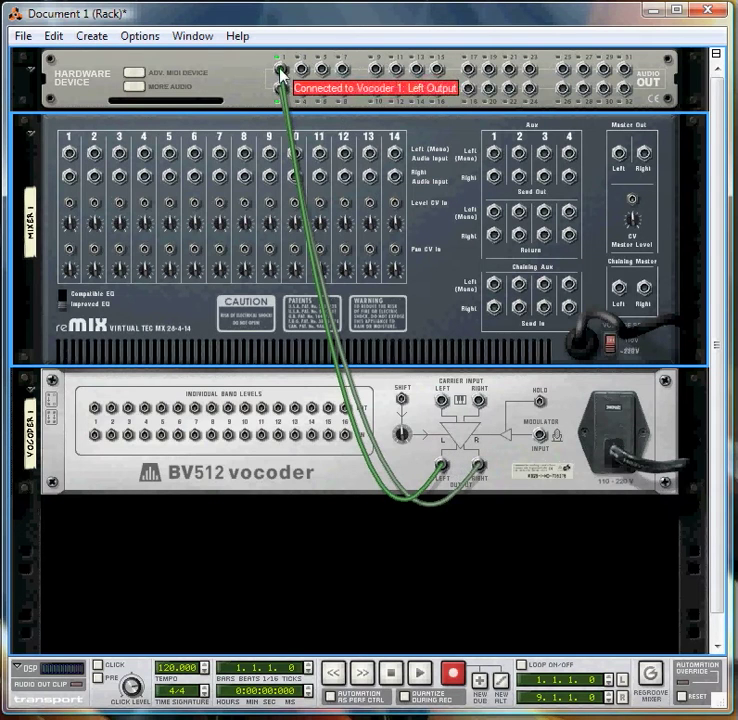
{"action": "left_click_drag", "start_coordinate": [282, 70], "coordinate": [258, 70]}
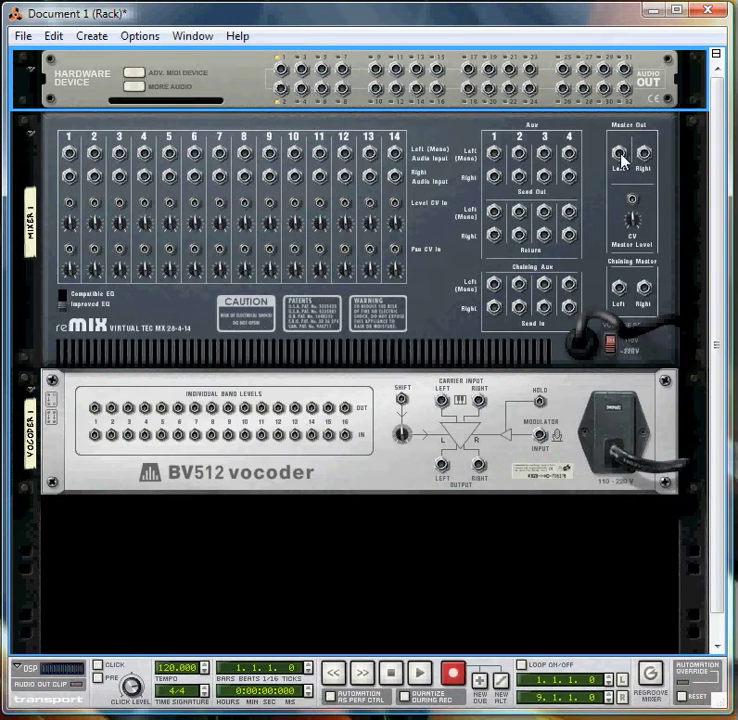
Cable the mixer's master out to hardware audio outputs 1 and 2, and the vocoder's stereo output to mixer channel 1
{"action": "left_click_drag", "start_coordinate": [621, 155], "coordinate": [280, 69]}
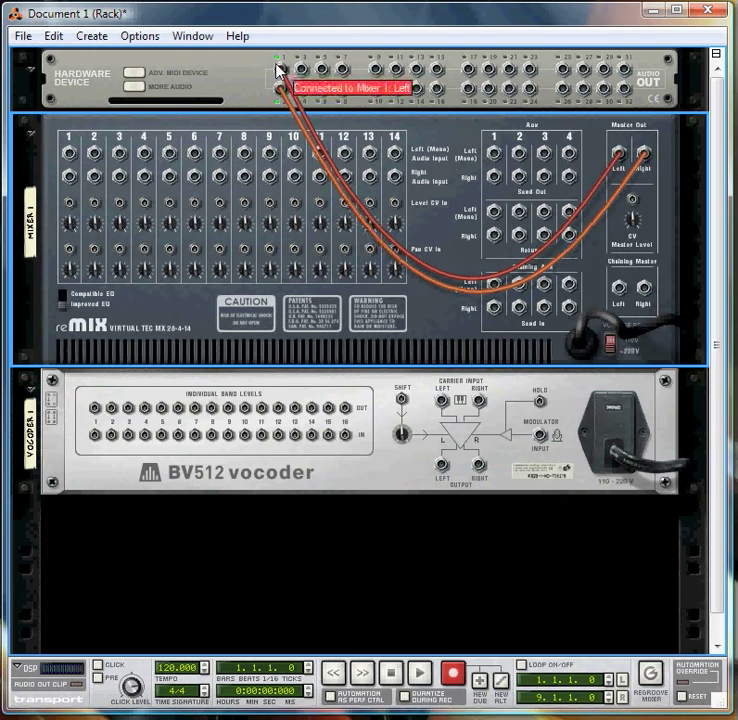
{"action": "left_click_drag", "start_coordinate": [441, 473], "coordinate": [71, 154]}
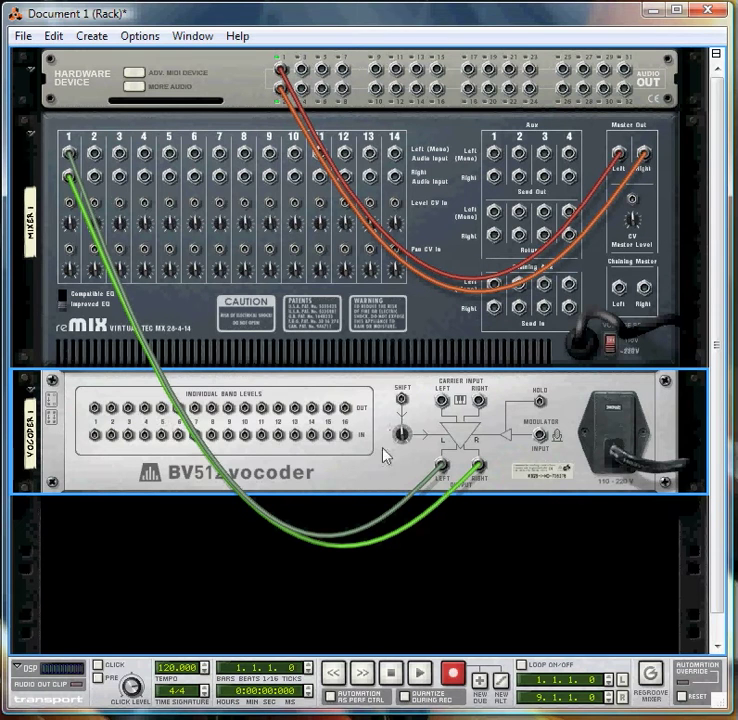
{"action": "key", "text": "Tab"}
Add a Dr.REX Loop Player below the vocoder and load Moloko-The_Time_Is_Now(Acapella).rx2 from the Reason folder
{"action": "right_click", "coordinate": [254, 538]}
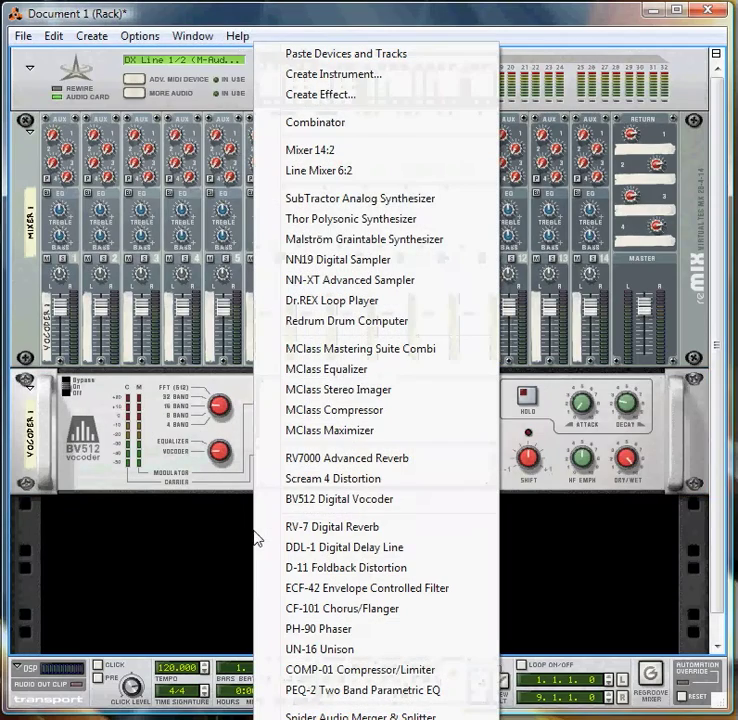
{"action": "left_click", "coordinate": [325, 300]}
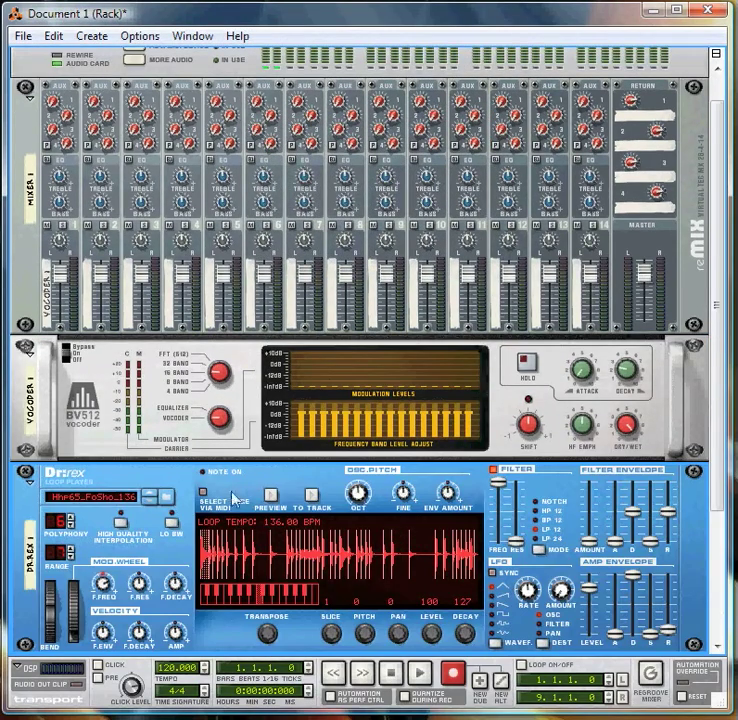
{"action": "left_click", "coordinate": [163, 496]}
{"action": "left_click", "coordinate": [450, 222]}
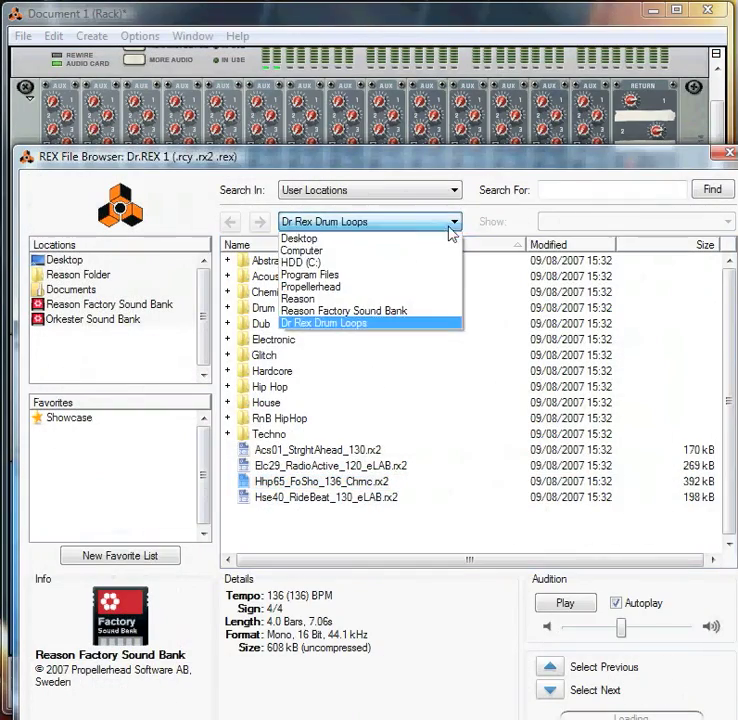
{"action": "left_click", "coordinate": [425, 300]}
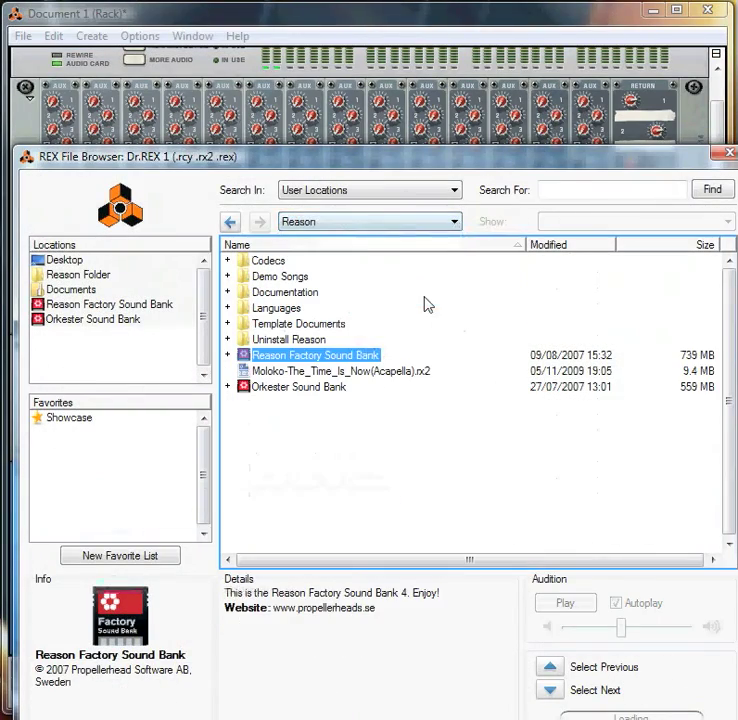
{"action": "double_click", "coordinate": [355, 372]}
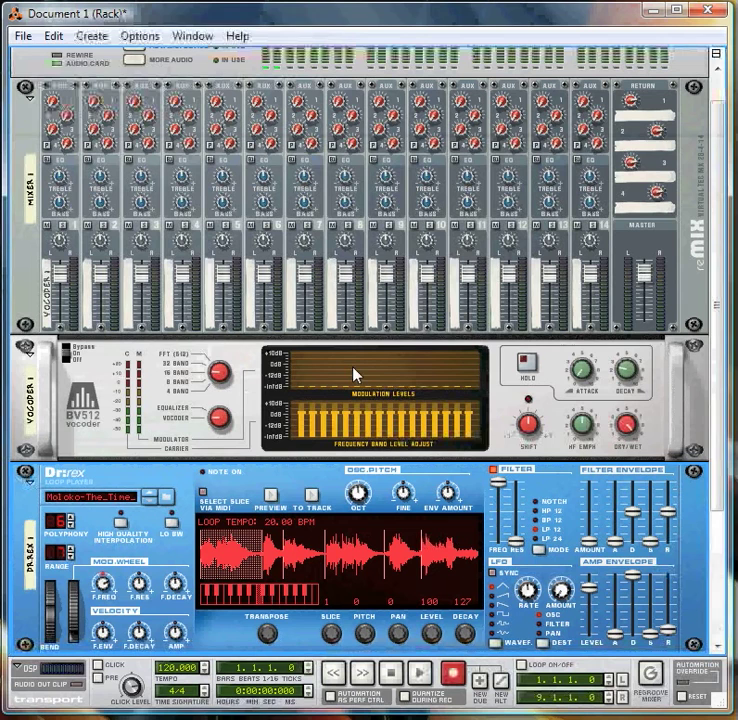
Preview the Dr.REX loop and reroute its left audio output from the vocoder's carrier input to the modulator input
{"action": "left_click", "coordinate": [271, 495]}
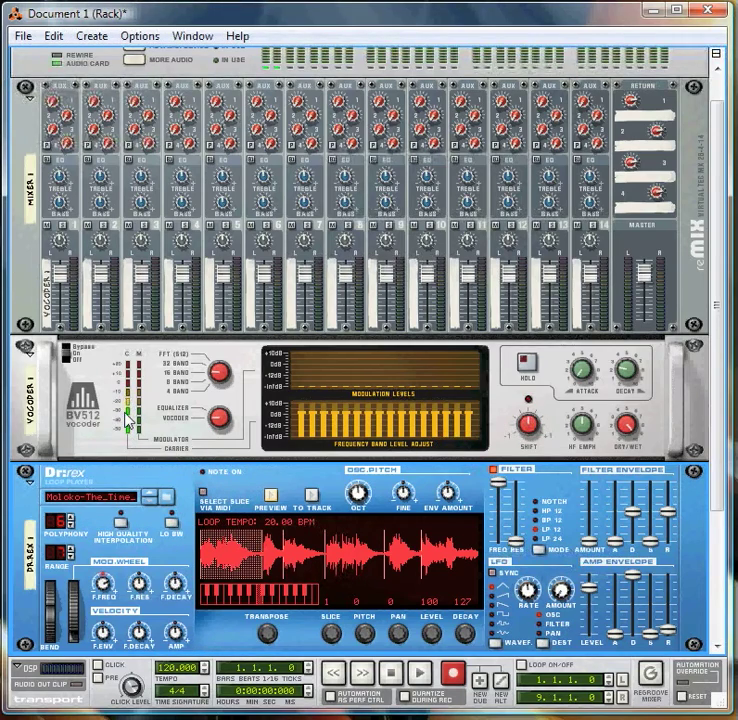
{"action": "key", "text": "Tab"}
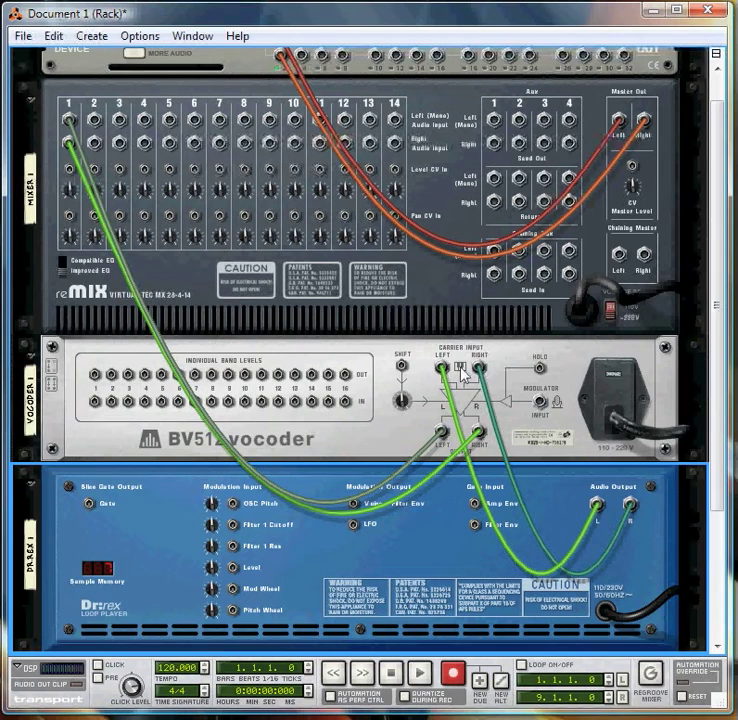
{"action": "left_click_drag", "start_coordinate": [441, 369], "coordinate": [429, 388]}
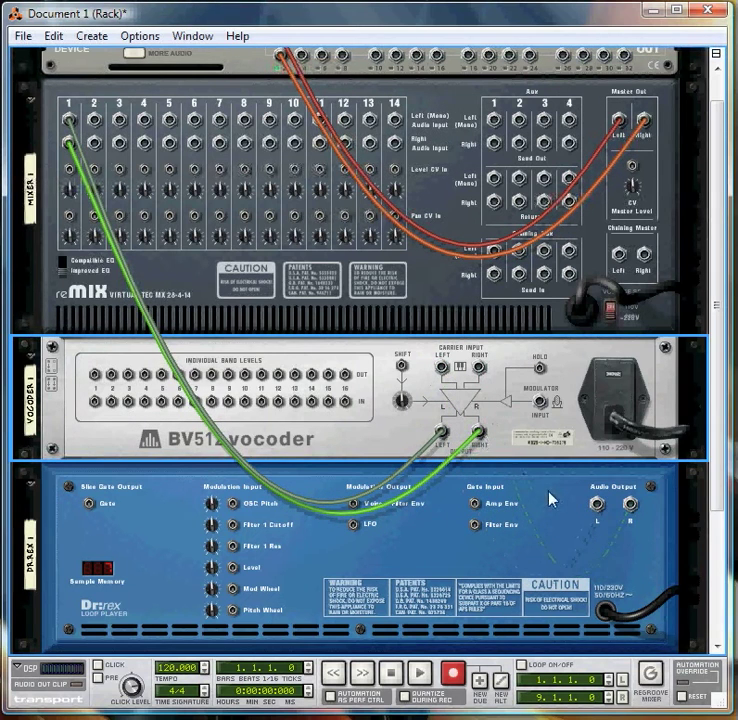
{"action": "left_click_drag", "start_coordinate": [597, 512], "coordinate": [541, 404]}
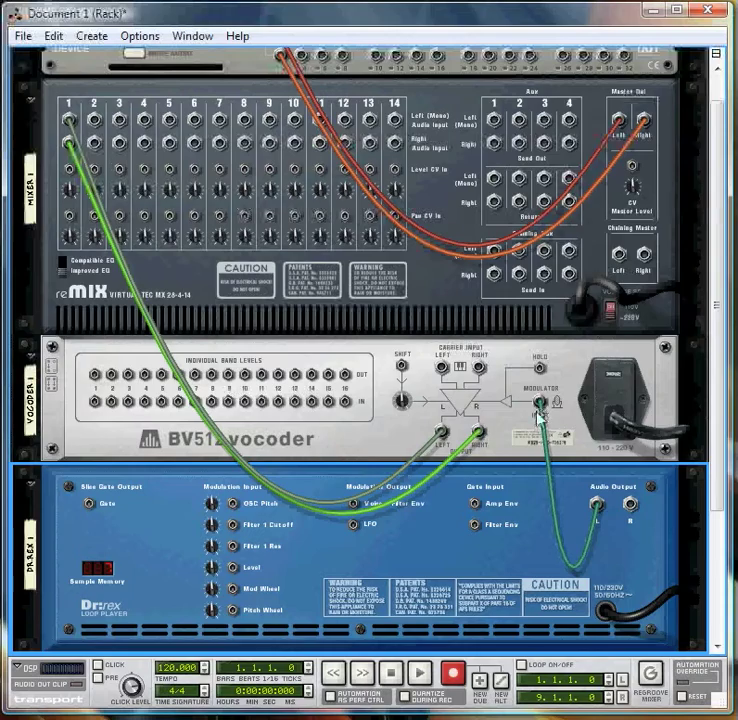
Try the vocoder at 4 bands and set its band count to 32 on the front of the rack
{"action": "key", "text": "Tab"}
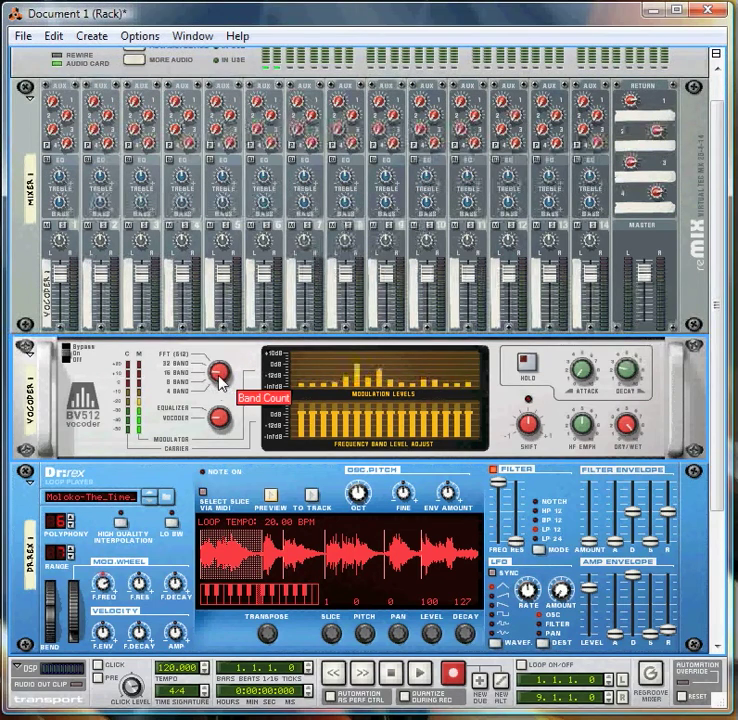
{"action": "left_click_drag", "start_coordinate": [219, 378], "coordinate": [225, 405]}
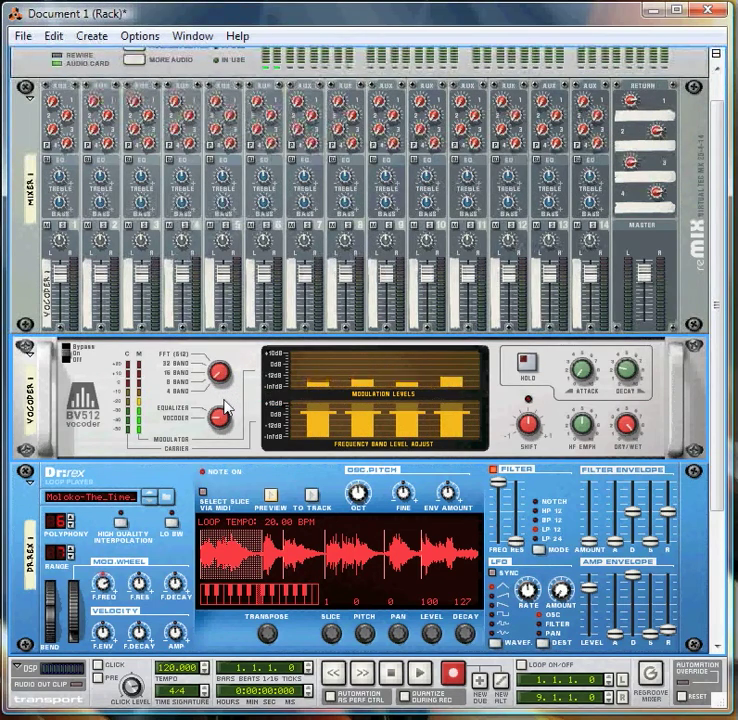
{"action": "left_click_drag", "start_coordinate": [219, 378], "coordinate": [218, 350]}
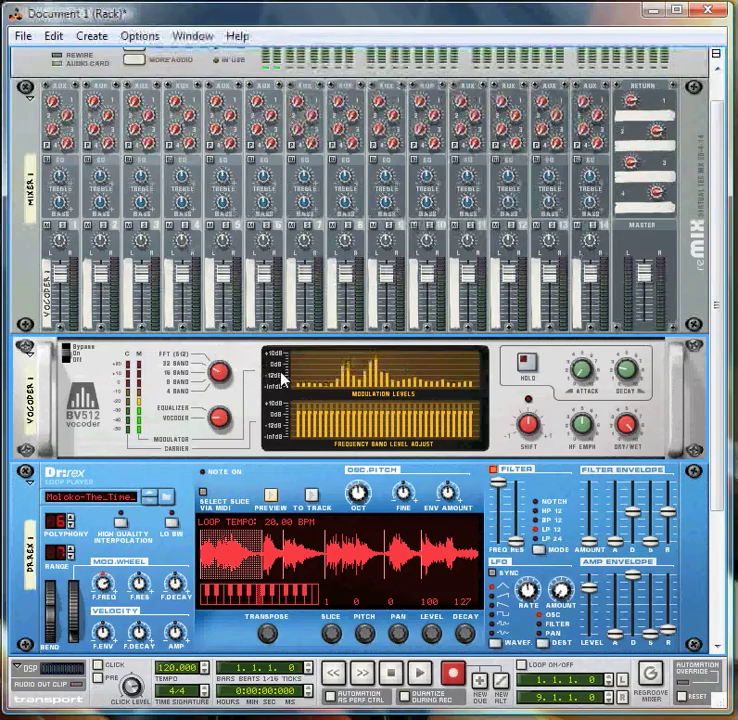
Add an NN-XT Advanced Sampler below Dr.REX, with its main outputs cabled to the vocoder's left and right carrier inputs
{"action": "key", "text": "Tab"}
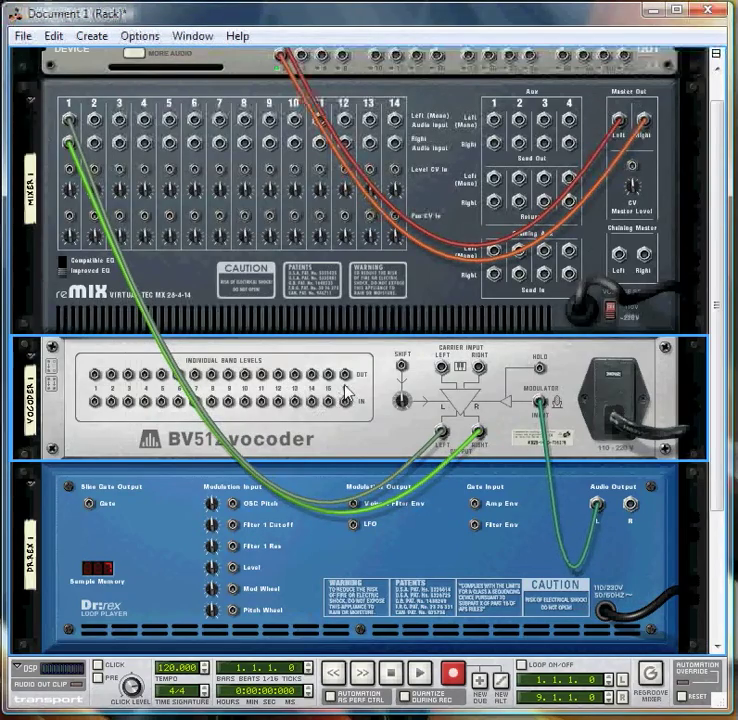
{"action": "scroll", "coordinate": [343, 400], "scroll_direction": "down", "scroll_amount": 3}
{"action": "scroll", "coordinate": [346, 392], "scroll_direction": "down", "scroll_amount": 1}
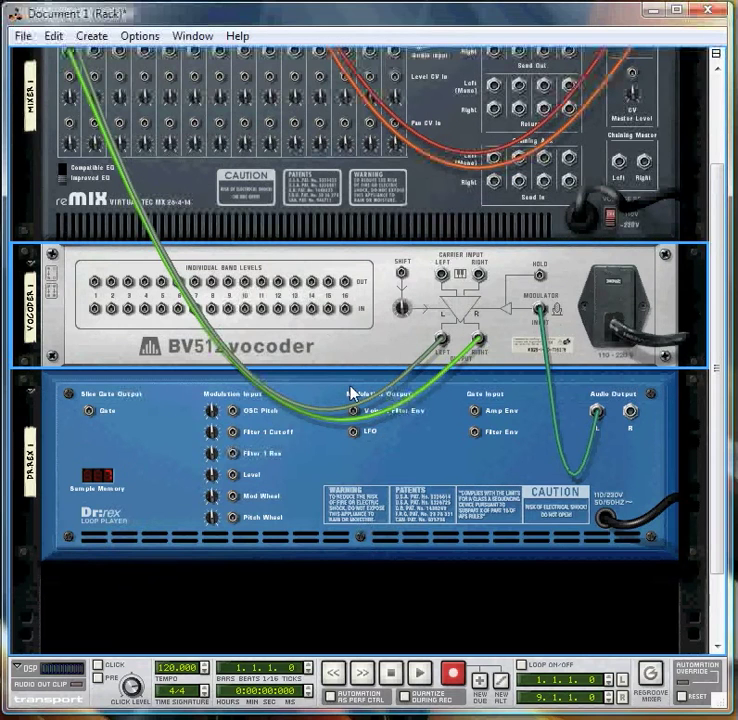
{"action": "right_click", "coordinate": [208, 583]}
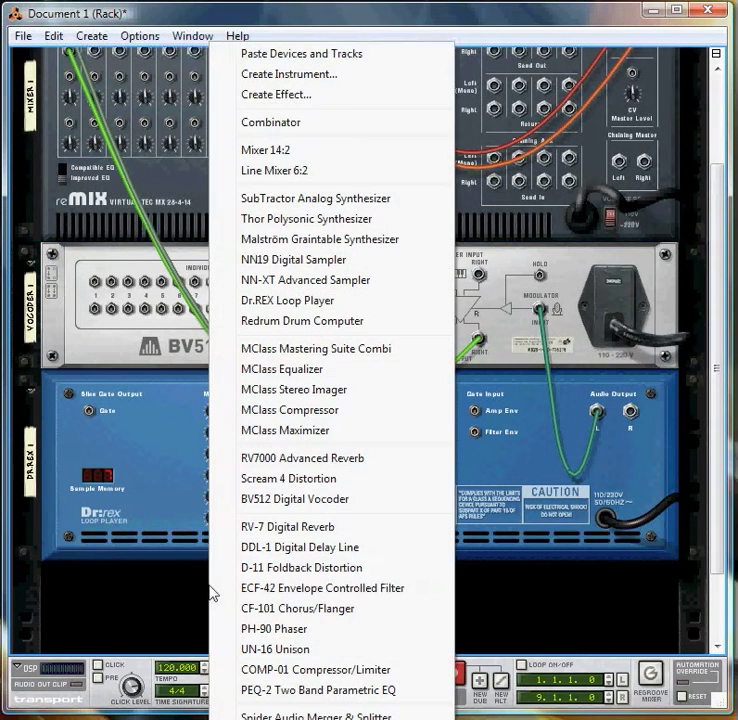
{"action": "key", "text": "Escape"}
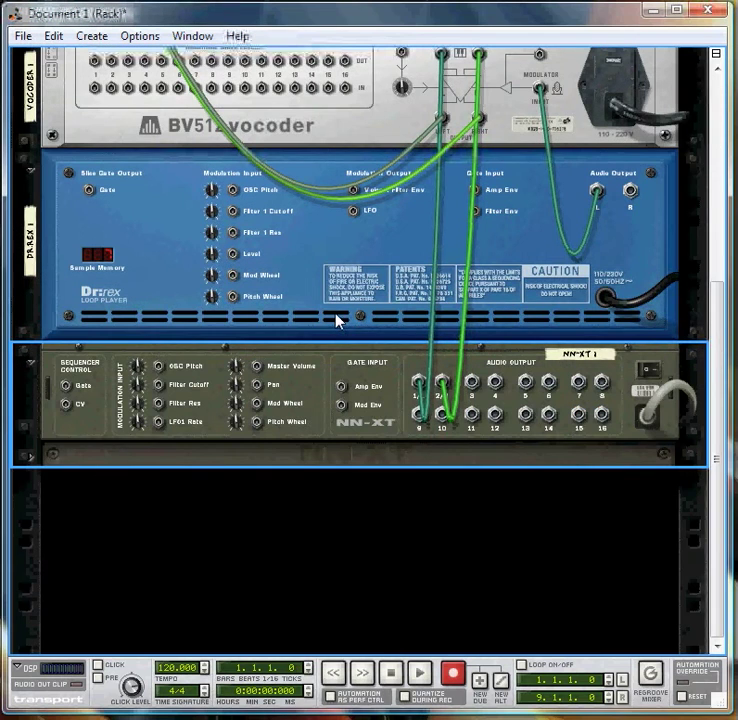
{"action": "scroll", "coordinate": [441, 356], "scroll_direction": "up", "scroll_amount": 2}
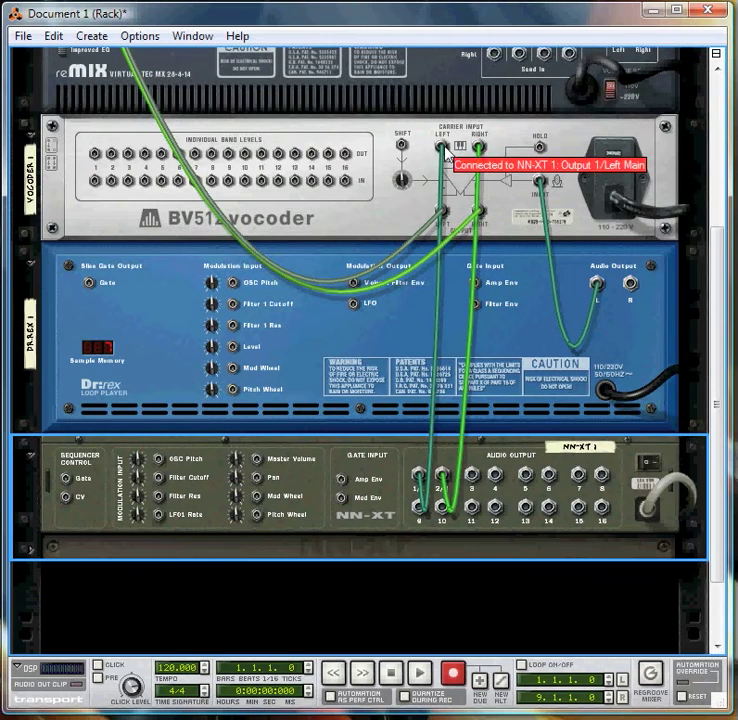
Load the Redemption.sxt patch from the Strings folder into the NN-XT and preview the Dr.REX loop through the vocoder
{"action": "key", "text": "Tab"}
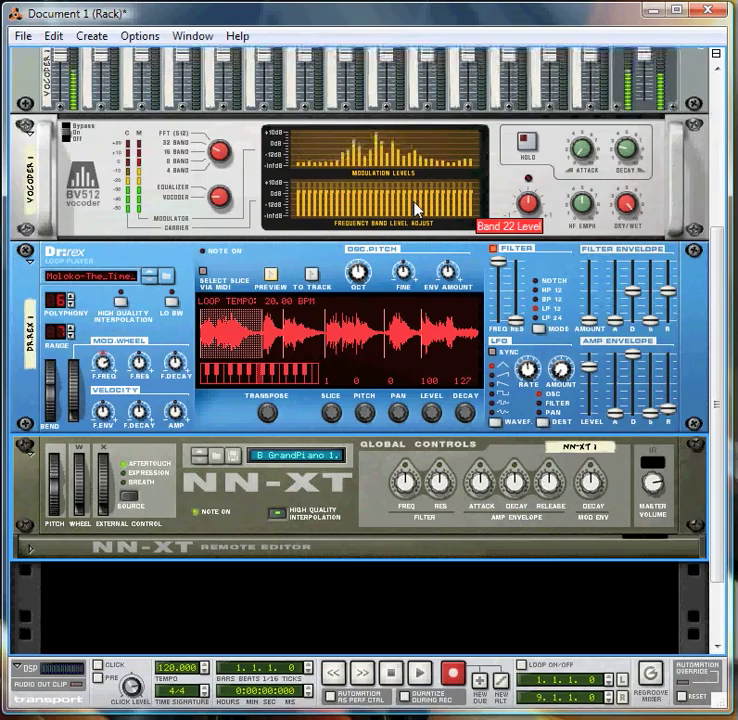
{"action": "scroll", "coordinate": [210, 296], "scroll_direction": "up", "scroll_amount": 3}
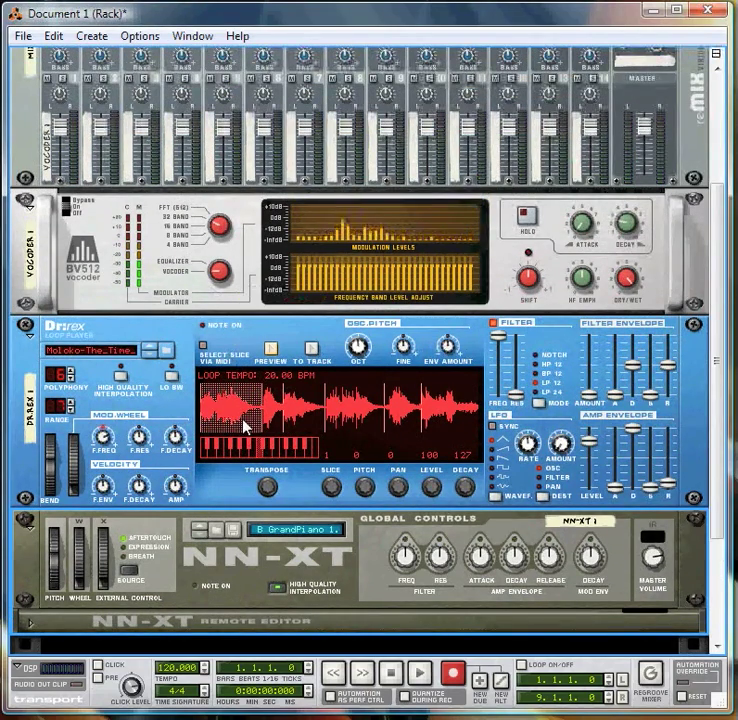
{"action": "left_click", "coordinate": [214, 529]}
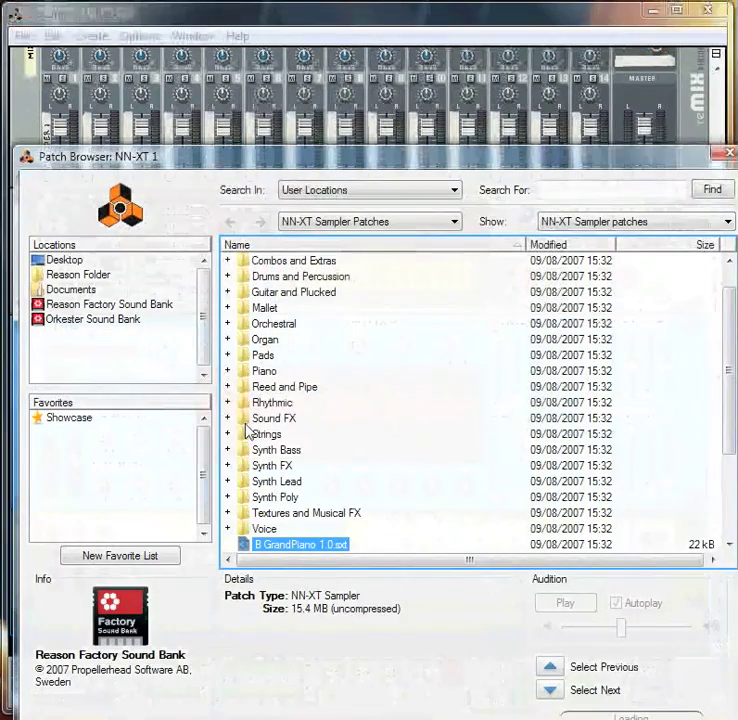
{"action": "double_click", "coordinate": [264, 434]}
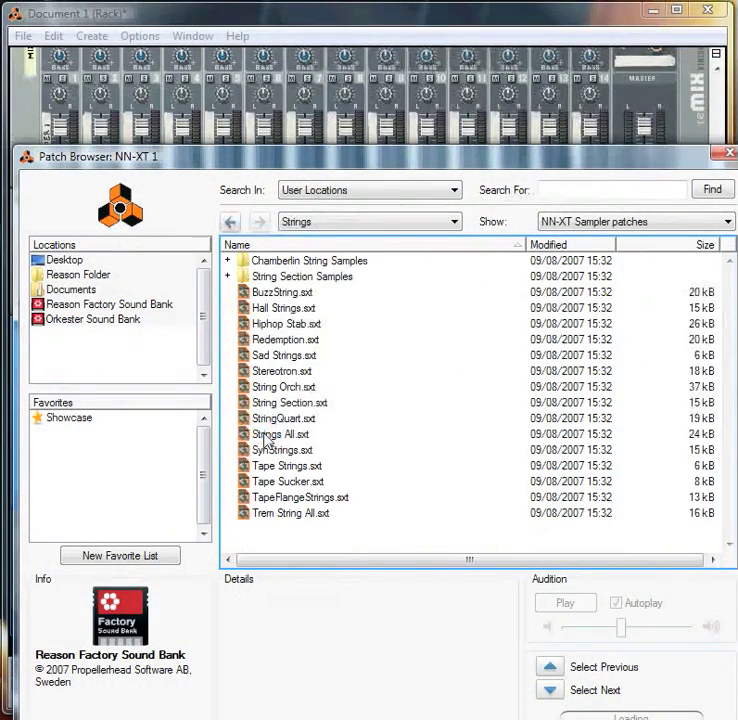
{"action": "double_click", "coordinate": [284, 340]}
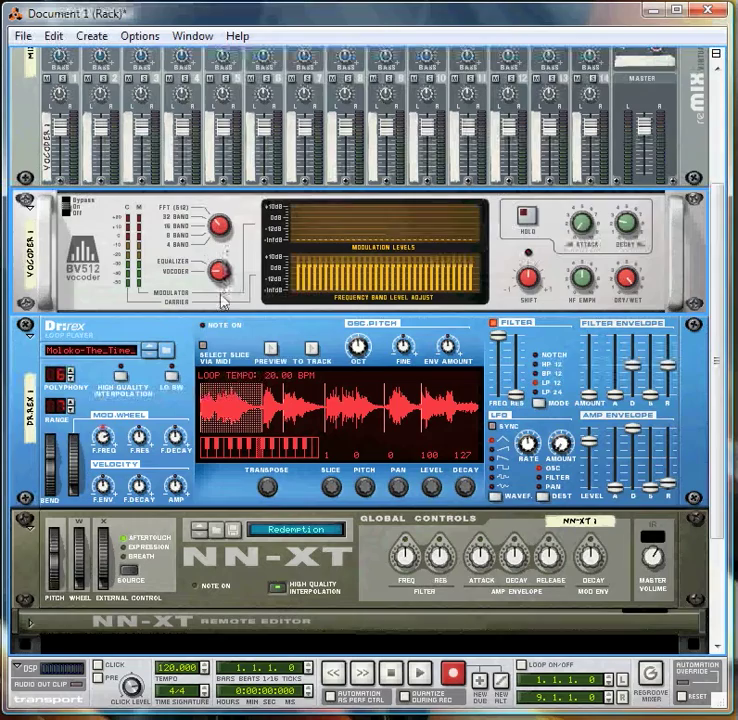
{"action": "left_click", "coordinate": [269, 352]}
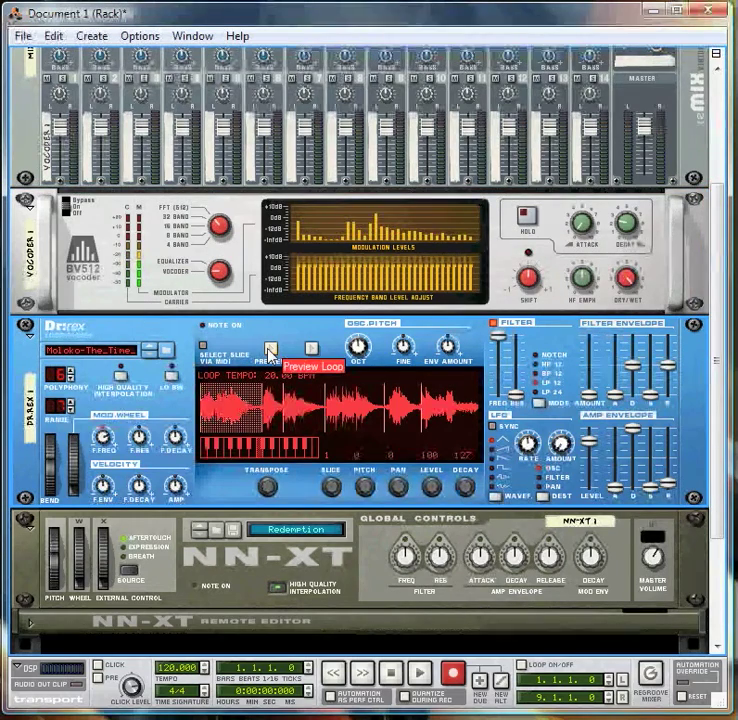